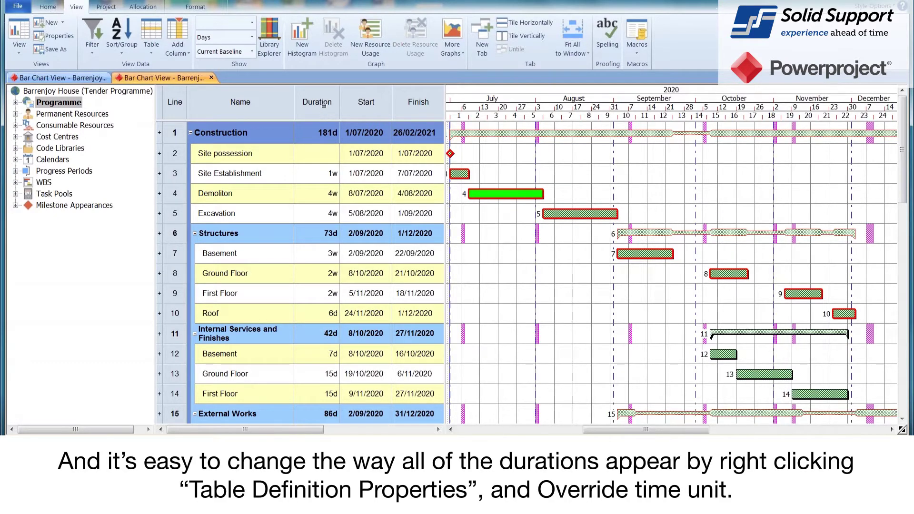
Override the Duration column's time unit to Day so durations read 5d, 20d, 15d
right_click(324, 105)
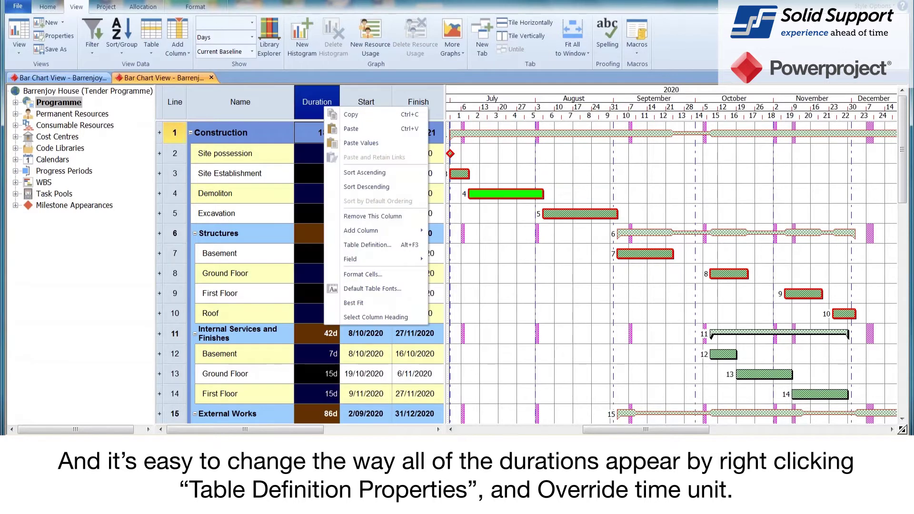
click(394, 244)
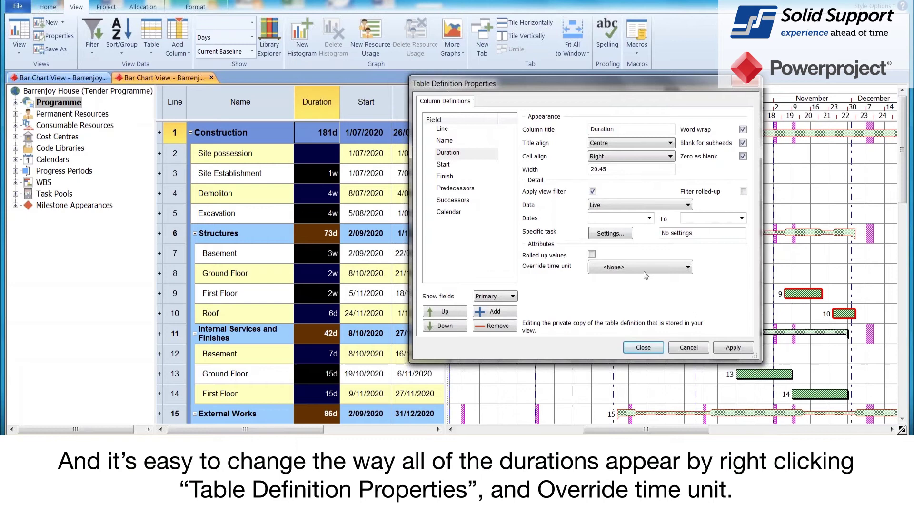
click(646, 267)
click(626, 215)
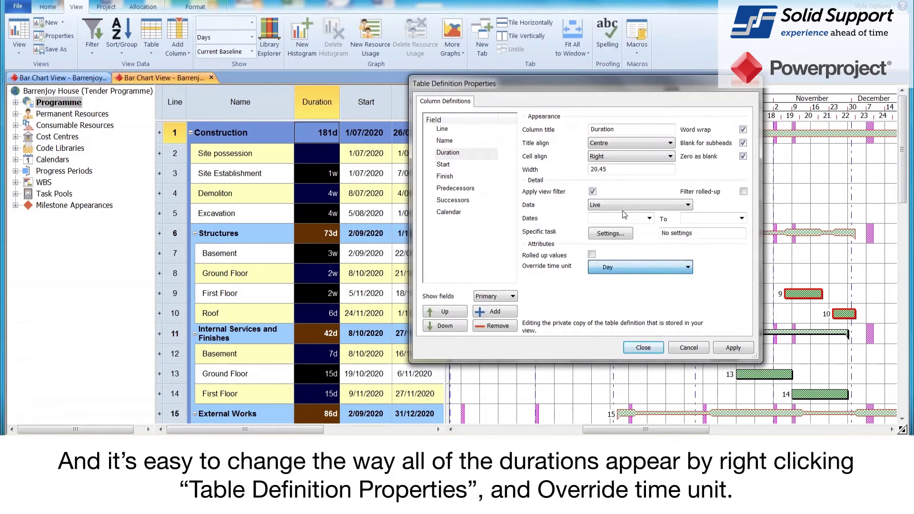
click(733, 348)
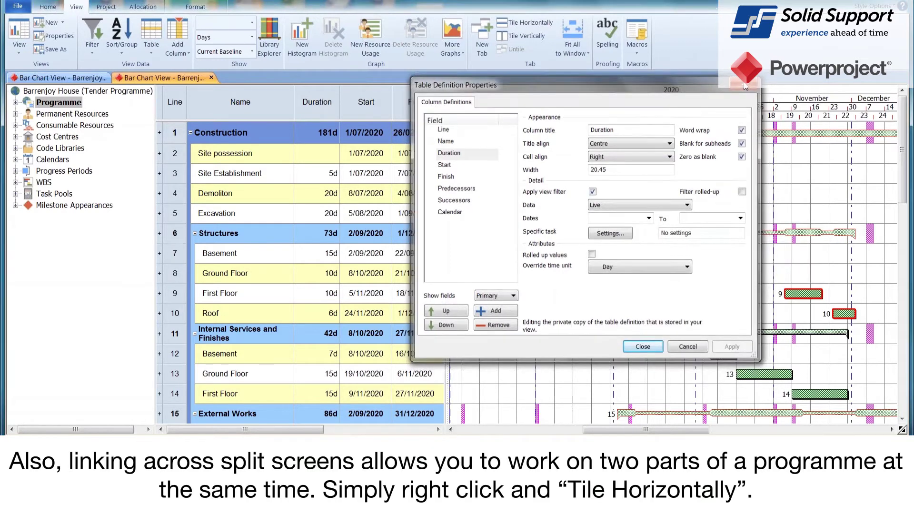
Tile the Barrenjoy House programme horizontally and link Excavation to Ground Floor across the windows
click(745, 88)
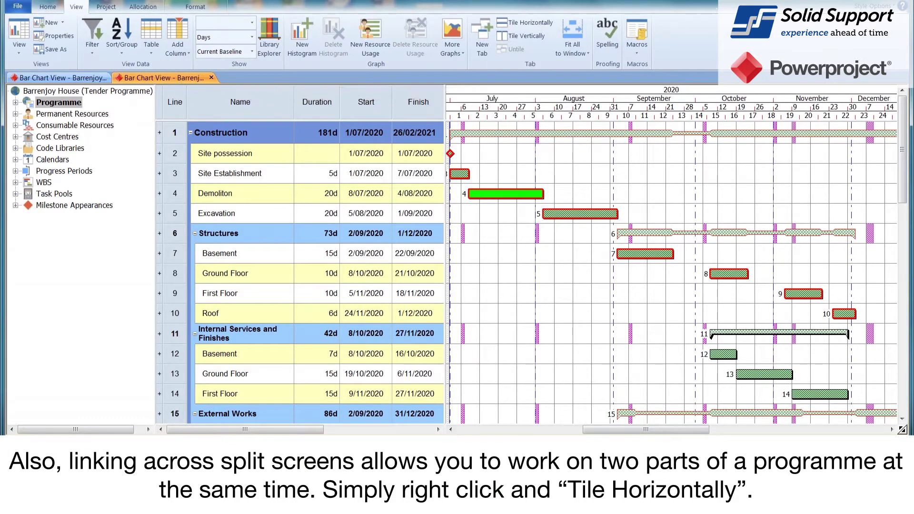
right_click(178, 79)
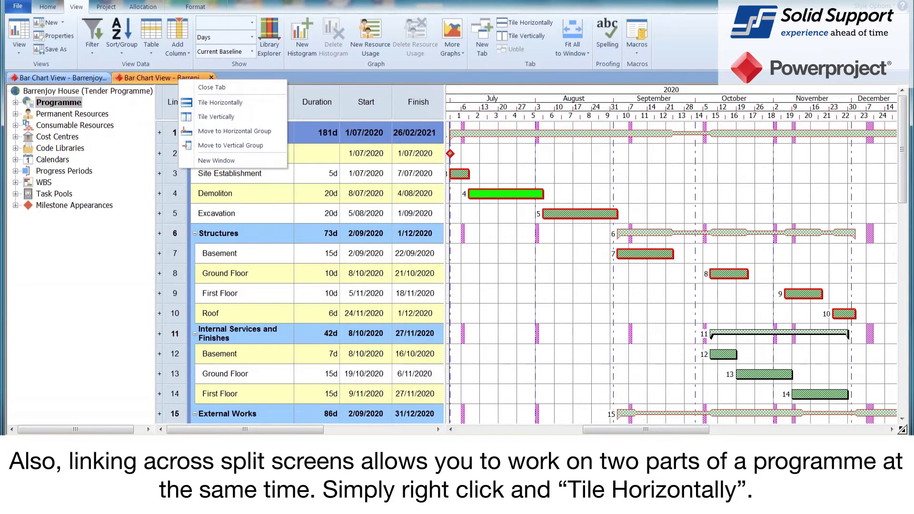
click(221, 102)
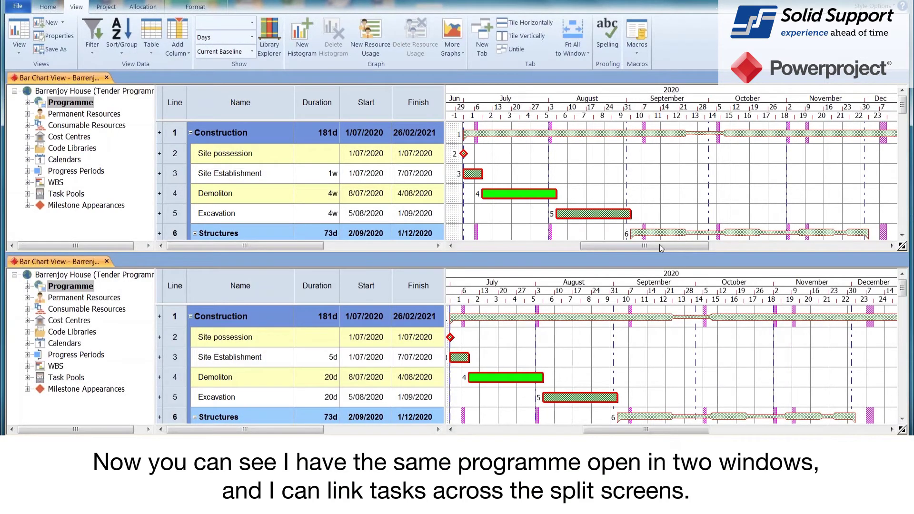
drag(902, 285, 903, 314)
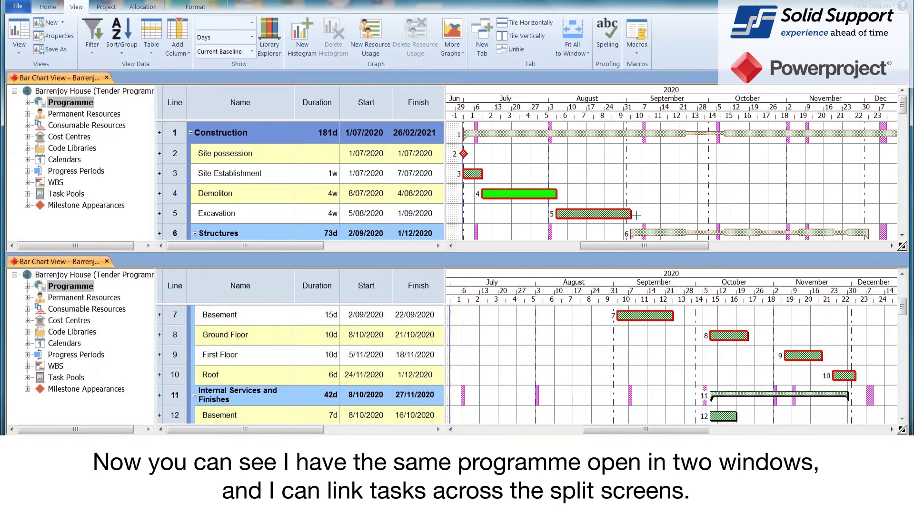
drag(631, 219, 715, 340)
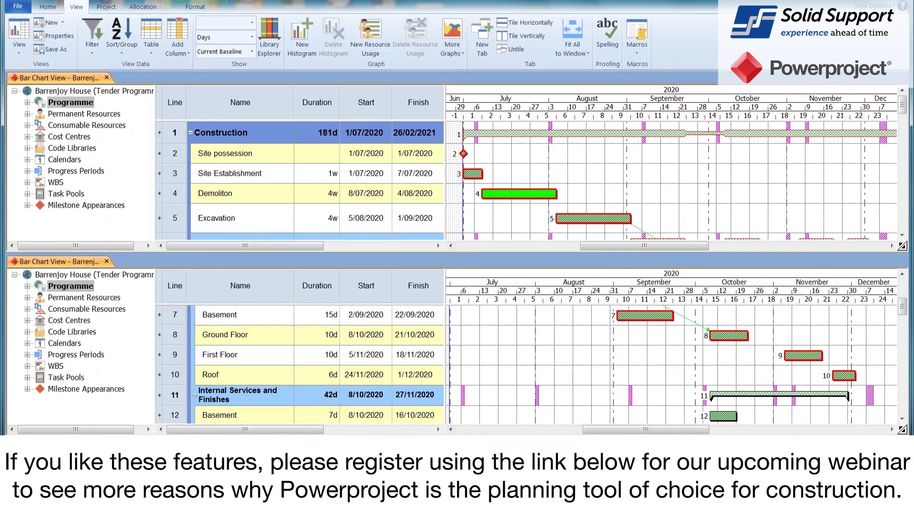